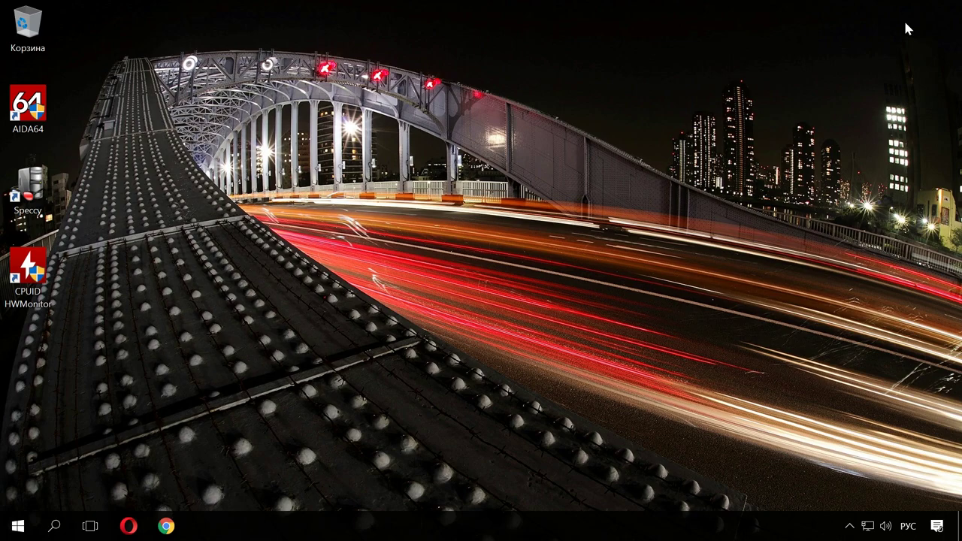
# Launch AIDA64 and open the sensors page (Датчики) of the Компьютер category
pyautogui.doubleClick(23, 107)
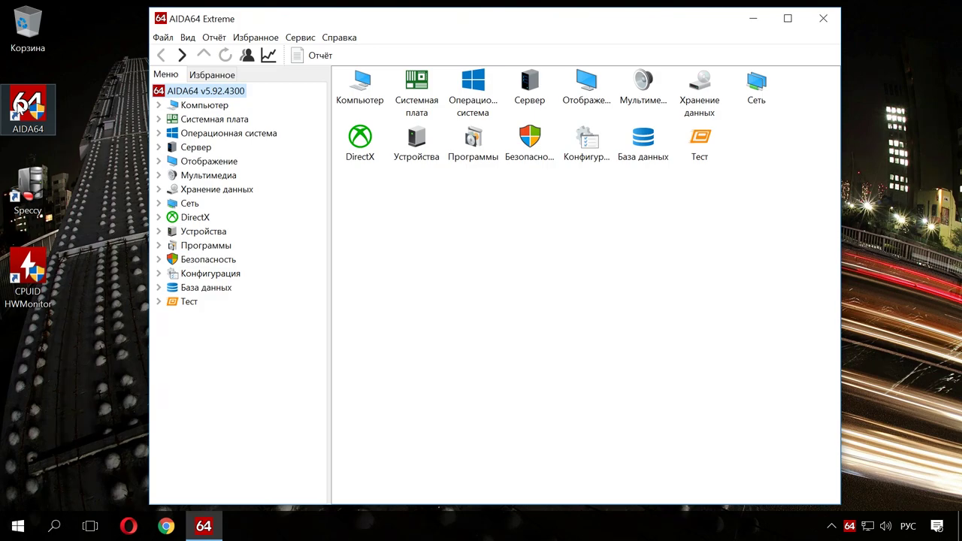
pyautogui.click(159, 106)
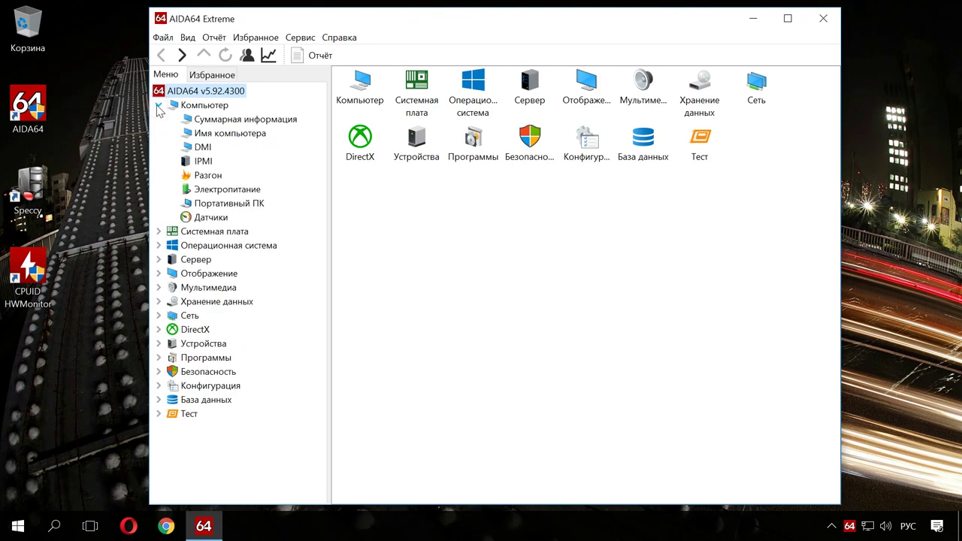
pyautogui.click(221, 218)
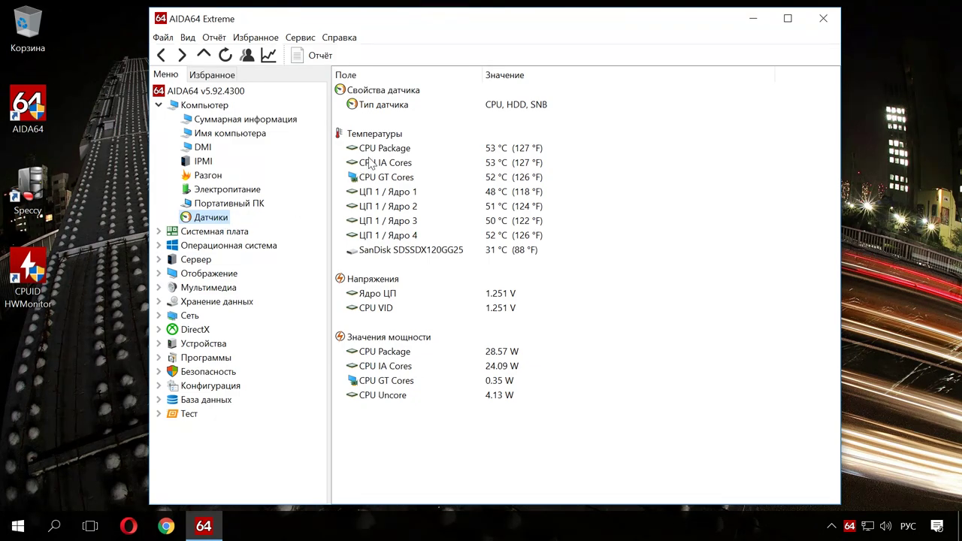
# Review the temperatures of the four CPU cores, the SanDisk drive and CPU GT Cores, and minimize AIDA64
pyautogui.click(395, 138)
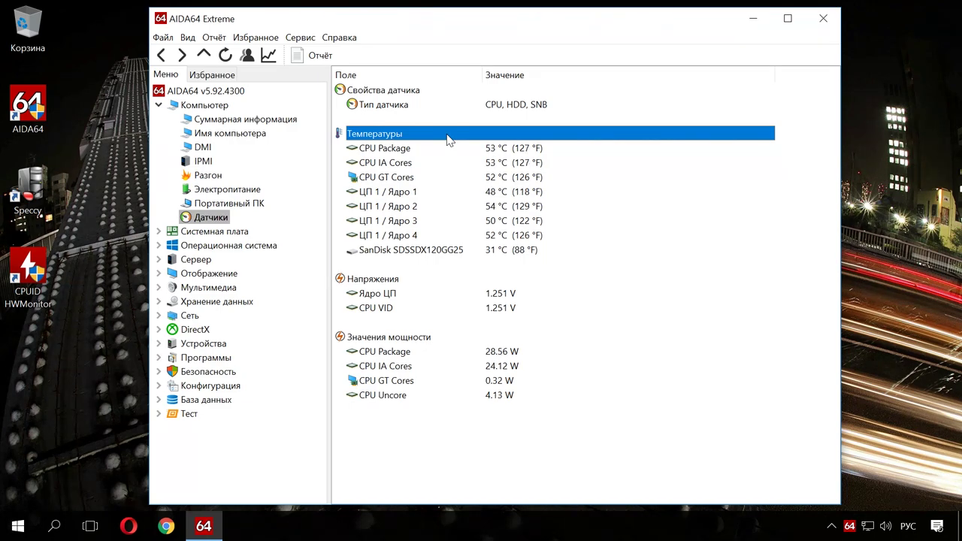
pyautogui.click(458, 191)
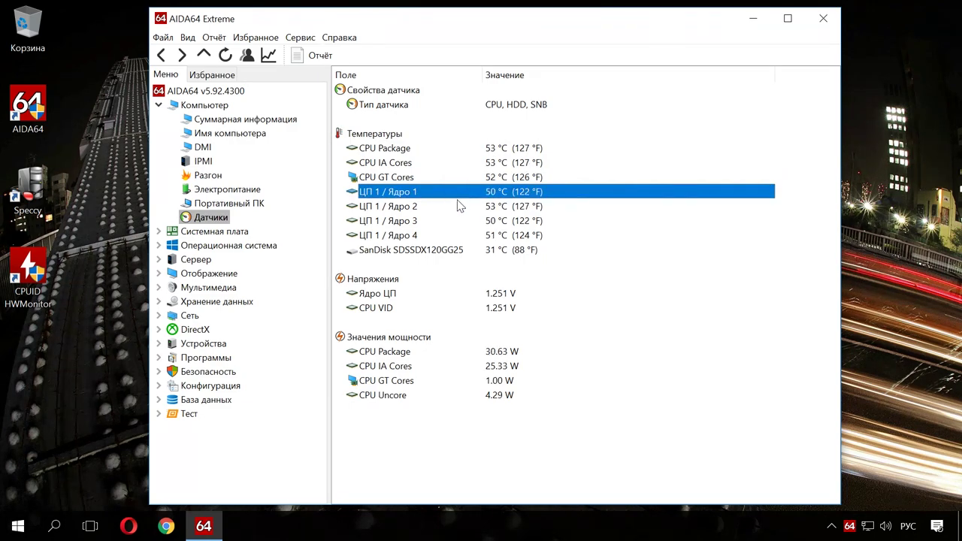
pyautogui.click(460, 210)
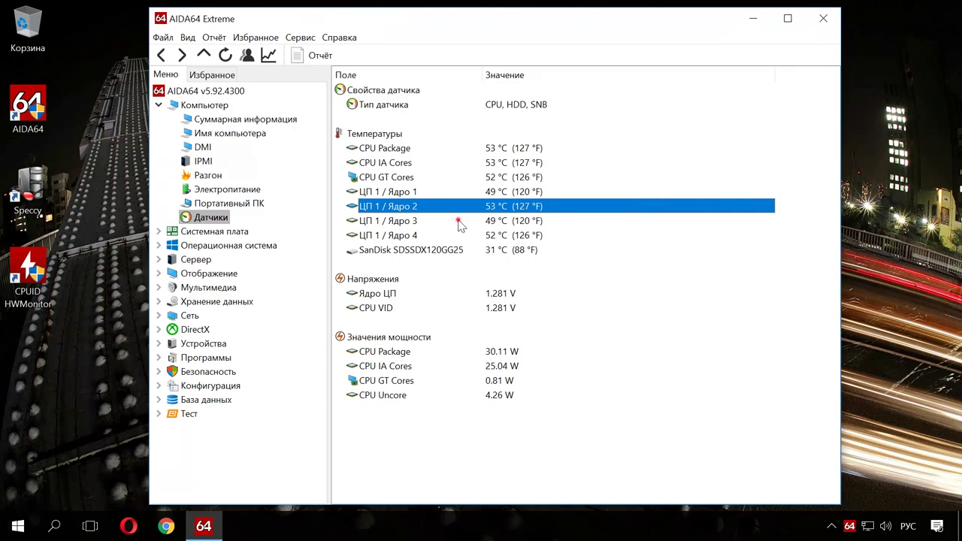
pyautogui.click(461, 224)
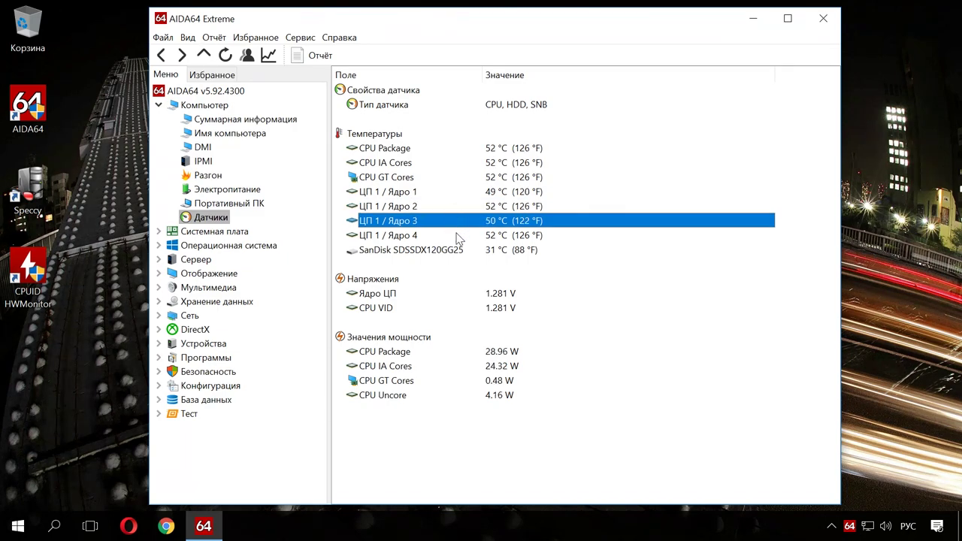
pyautogui.click(458, 238)
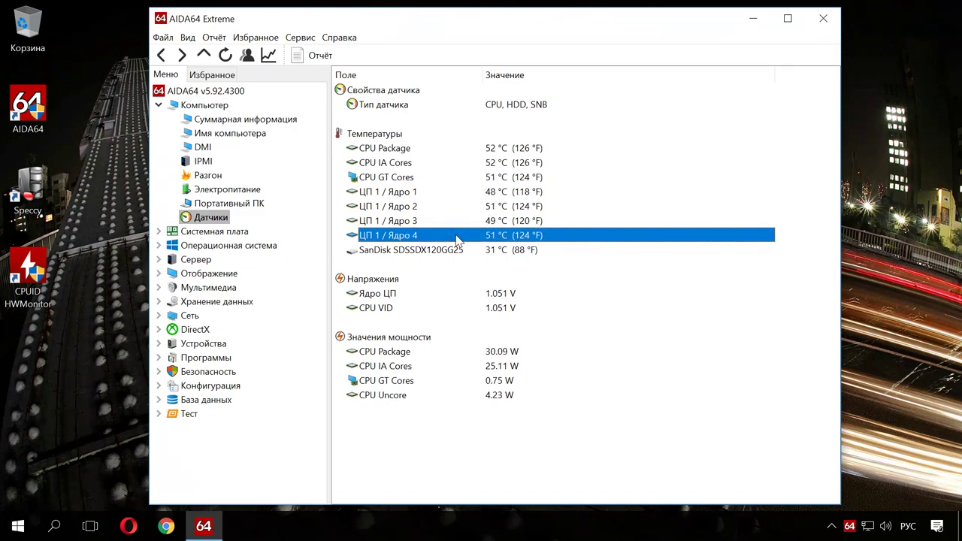
pyautogui.click(474, 251)
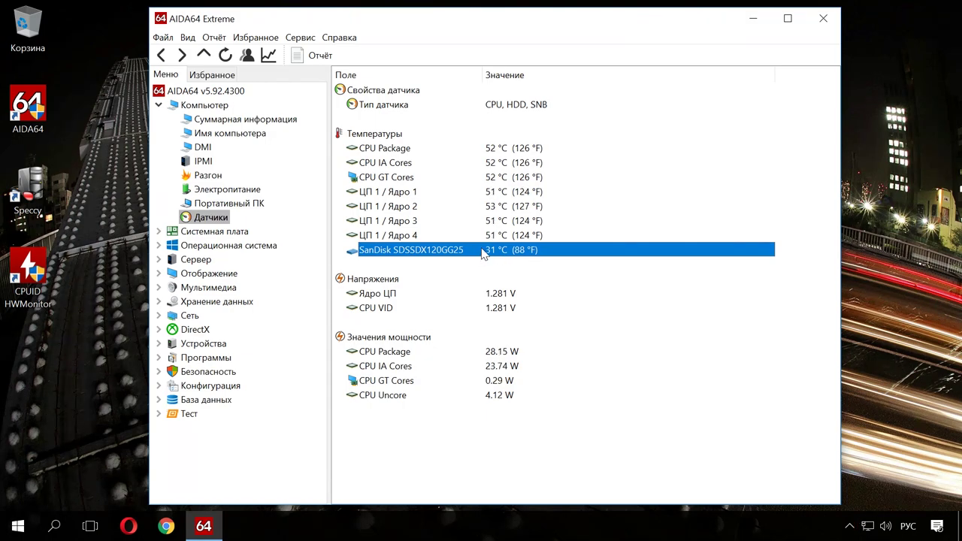
pyautogui.click(456, 179)
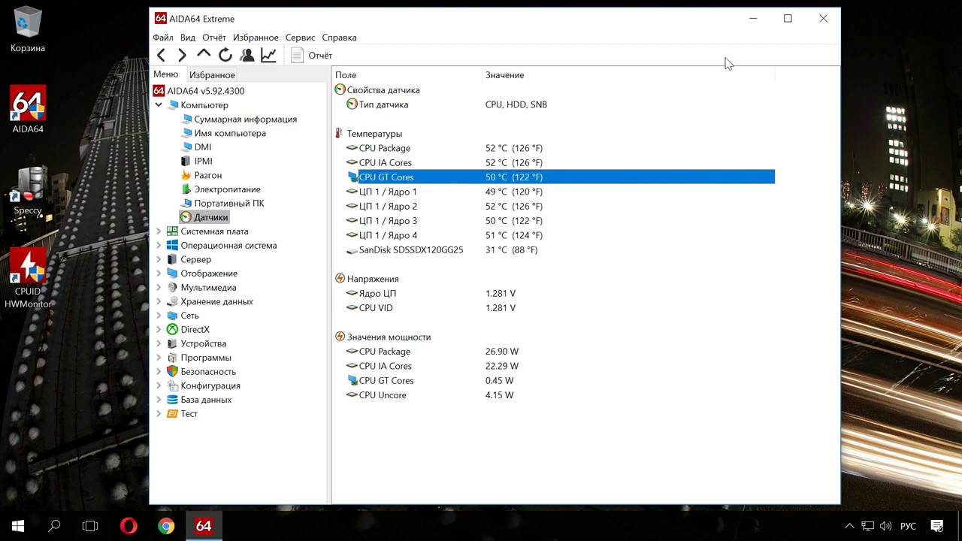
pyautogui.click(750, 27)
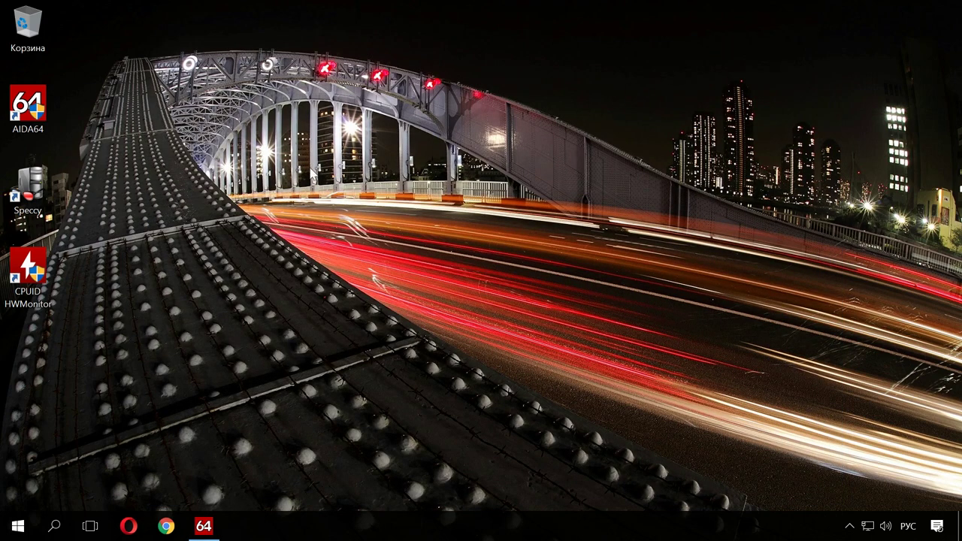
# Launch Speccy to check the processor and drive temperatures in its summary, and minimize it
pyautogui.doubleClick(30, 185)
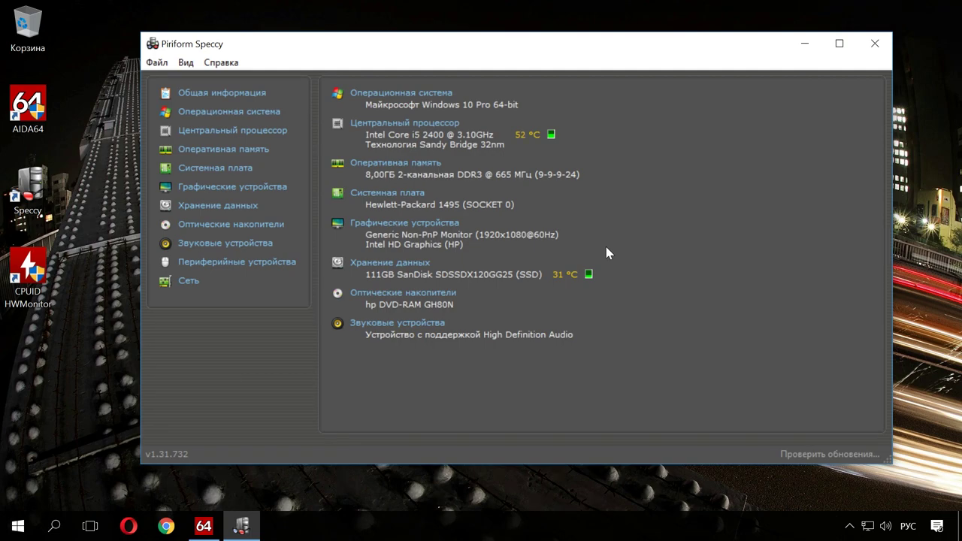
pyautogui.click(805, 43)
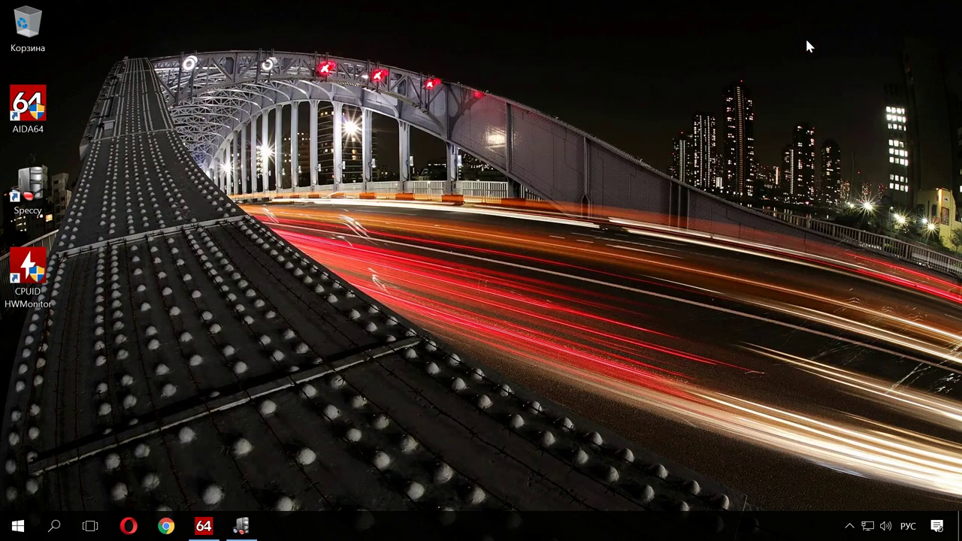
# Launch CPUID HWMonitor, move its window towards the middle of the desktop and collapse the processor's Powers group
pyautogui.doubleClick(48, 257)
pyautogui.moveTo(359, 14); pyautogui.dragTo(502, 17)
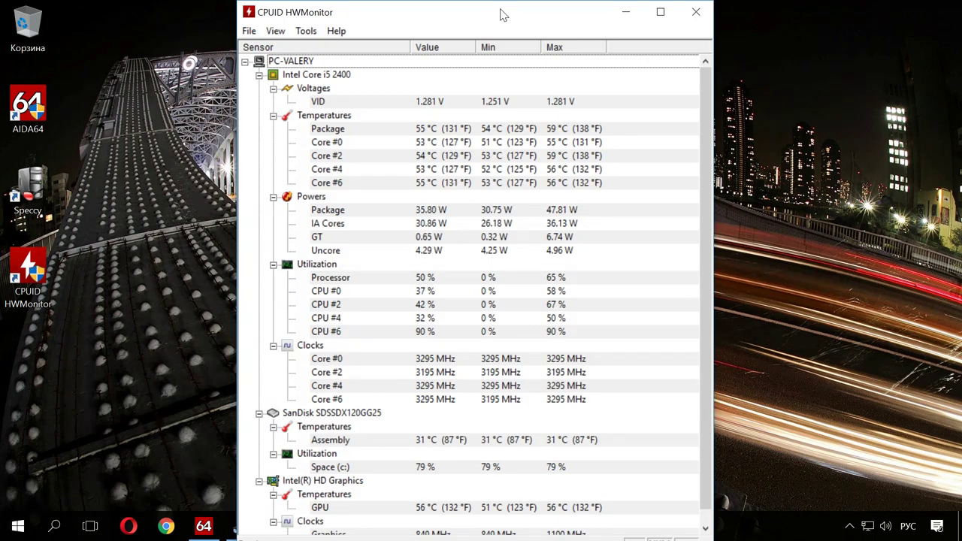
pyautogui.click(273, 196)
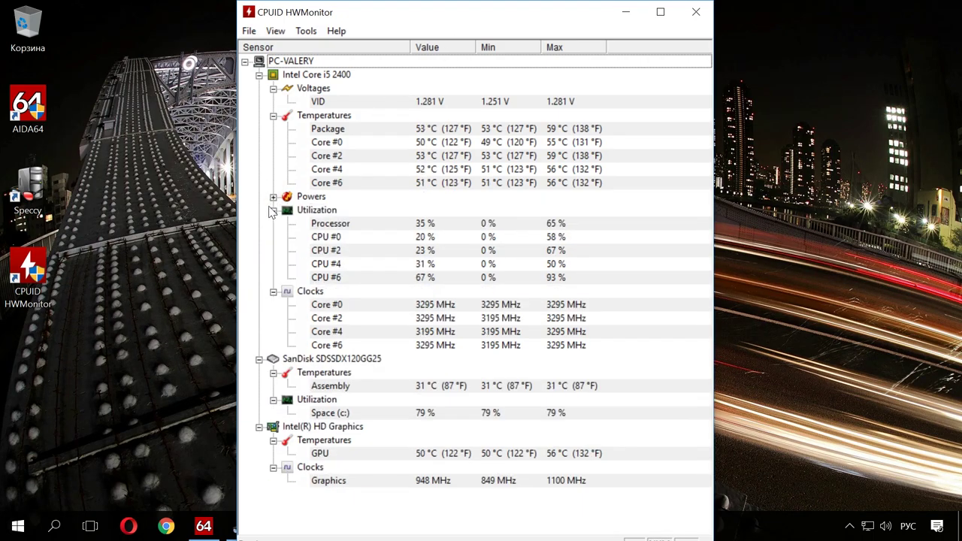
# Review the temperatures of the processor, the SanDisk drive and the Intel HD Graphics GPU, and minimize HWMonitor
pyautogui.click(332, 115)
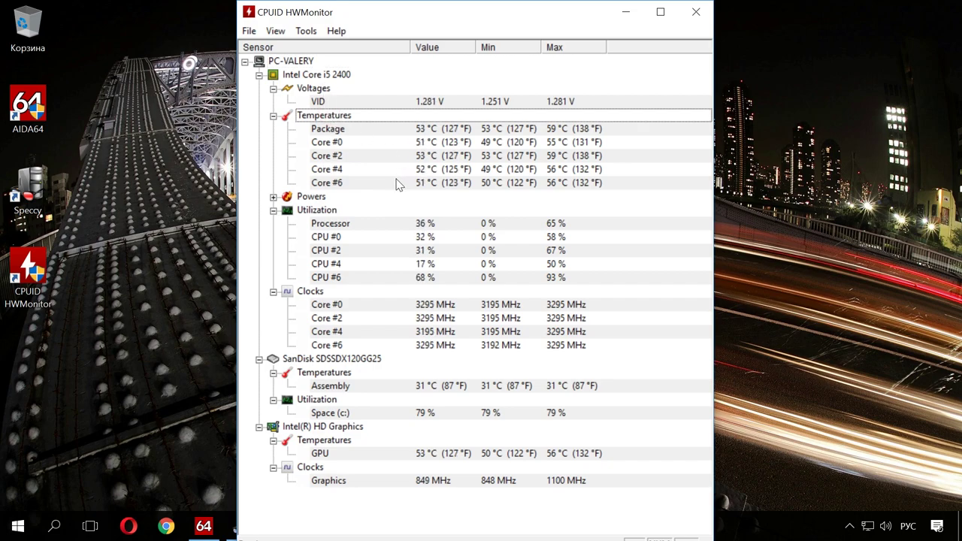
pyautogui.click(347, 360)
pyautogui.click(335, 373)
pyautogui.click(414, 387)
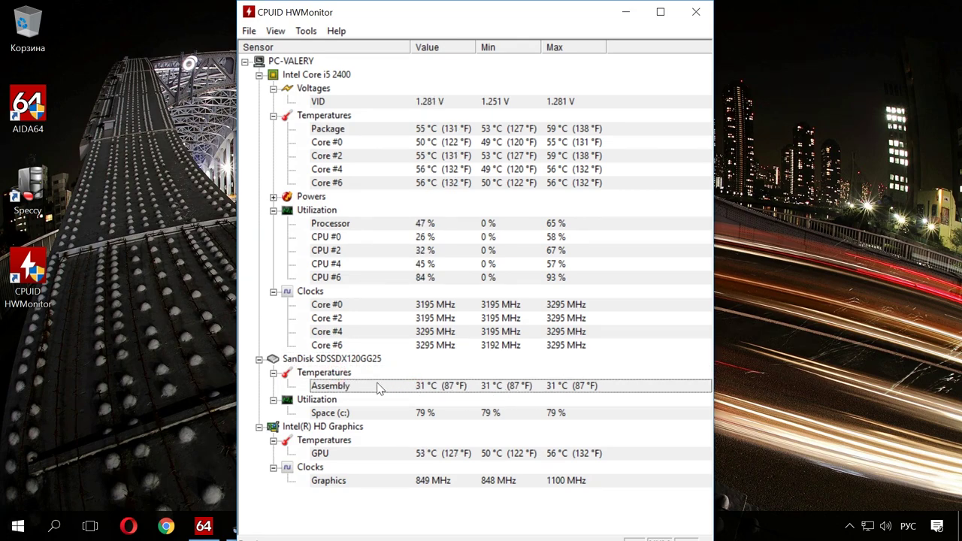
pyautogui.click(356, 427)
pyautogui.click(396, 456)
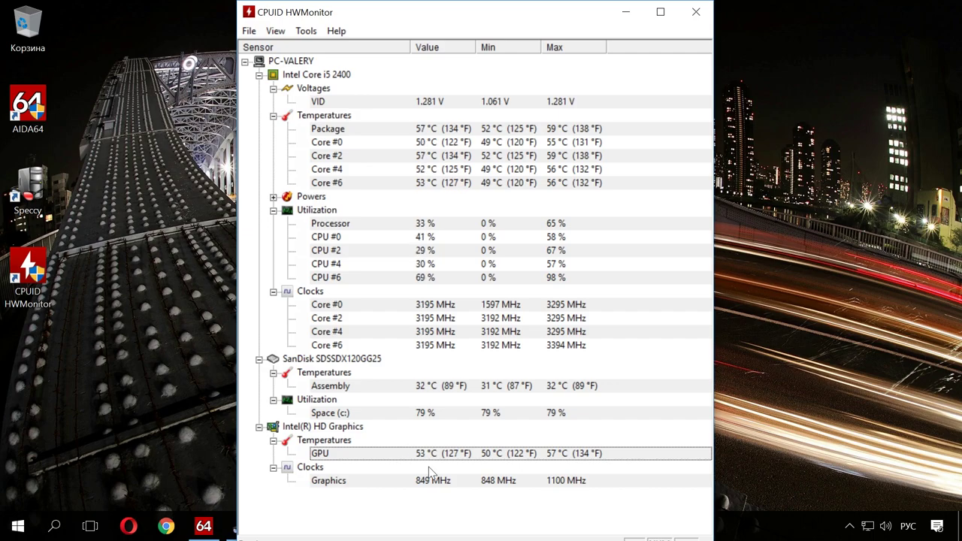
pyautogui.click(630, 12)
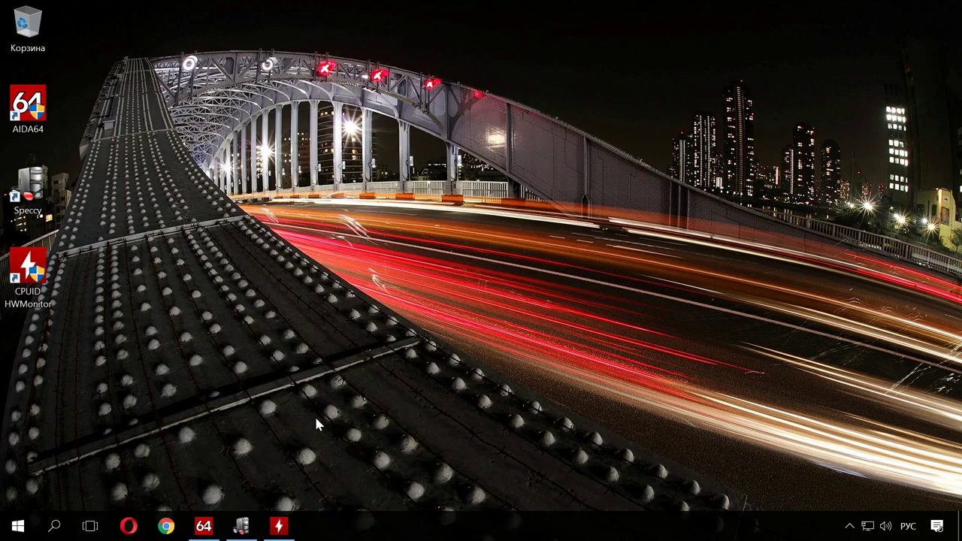
# Switch to Speccy, copy the processor name "Intel Core i5 2400 @ 3.10GHz" and minimize the window
pyautogui.click(240, 526)
pyautogui.moveTo(364, 136); pyautogui.dragTo(496, 136)
pyautogui.rightClick(490, 135)
pyautogui.click(536, 144)
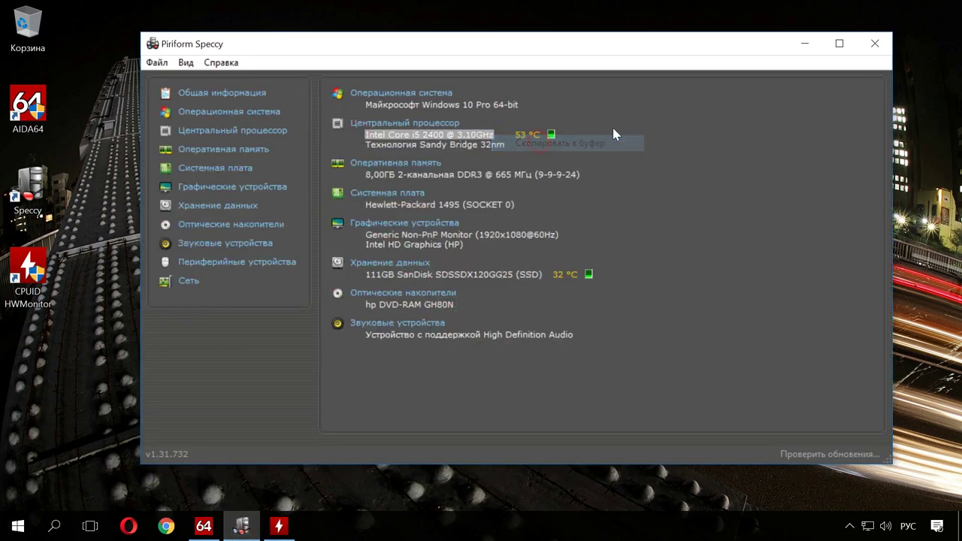
pyautogui.click(805, 44)
# Open the Opera browser and search the web for the copied processor name
pyautogui.click(129, 526)
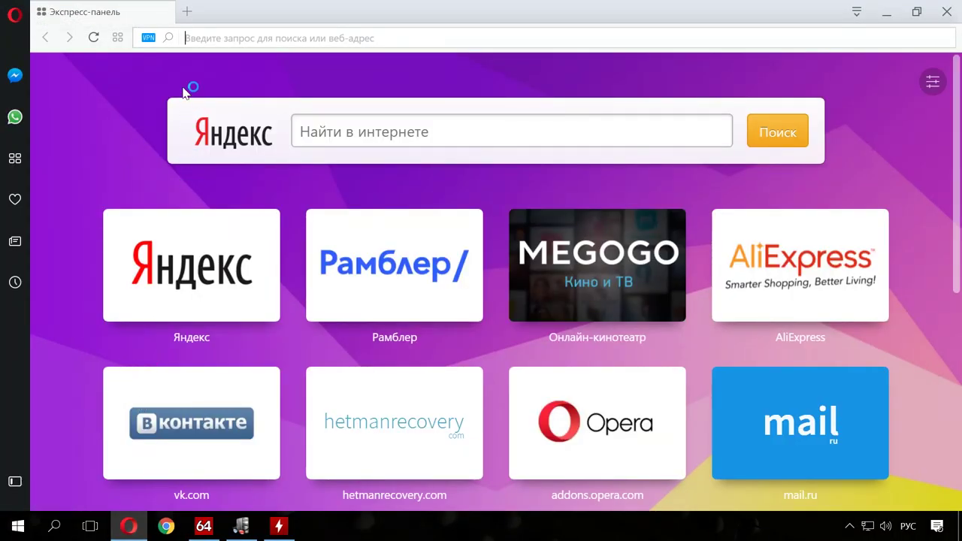
pyautogui.hotkey('ctrl', 'v')
pyautogui.press('Return')
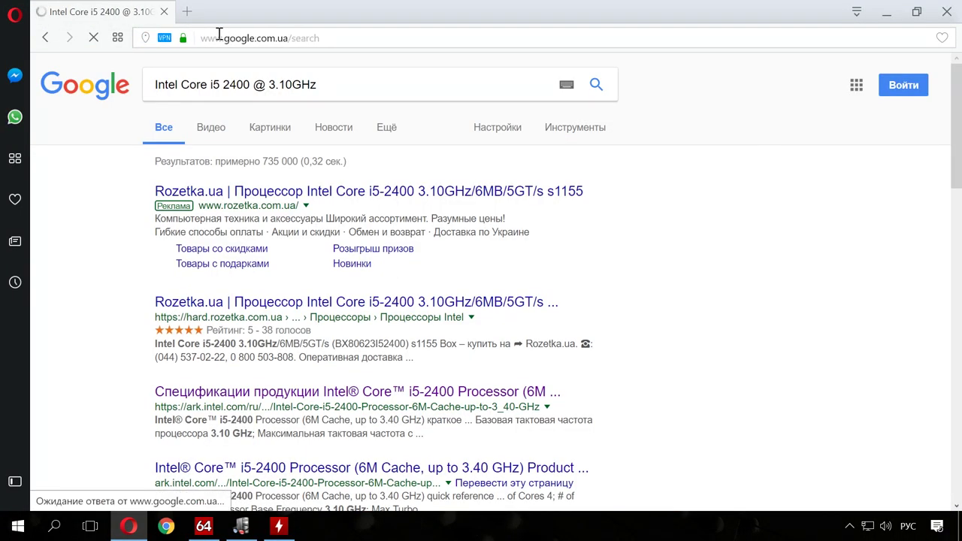
# Open the Russian ark.intel.com specifications result for the Core i5-2400 in a new tab and switch to it
pyautogui.scroll(-2, 117, 218)
pyautogui.scroll(-1, 115, 221)
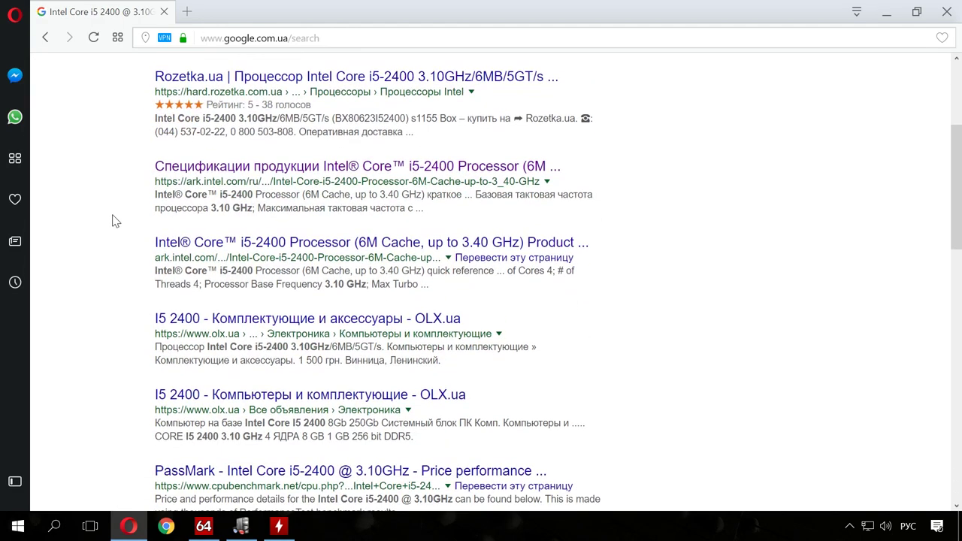
pyautogui.scroll(-1, 285, 100)
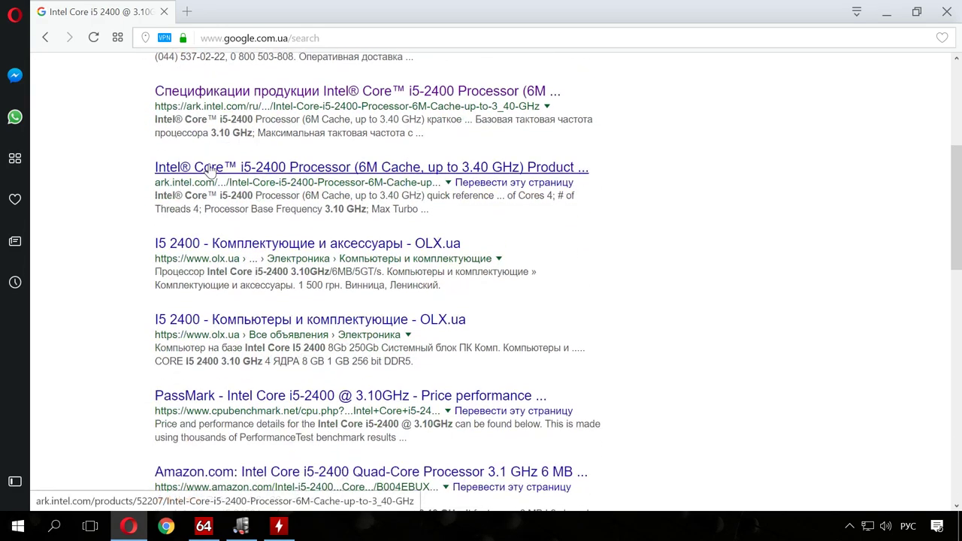
pyautogui.middleClick(287, 91)
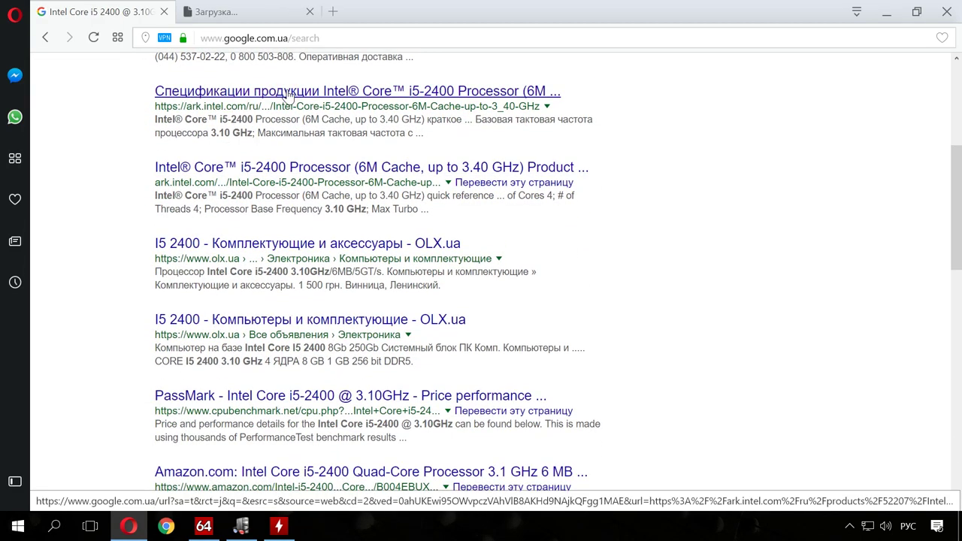
pyautogui.click(260, 15)
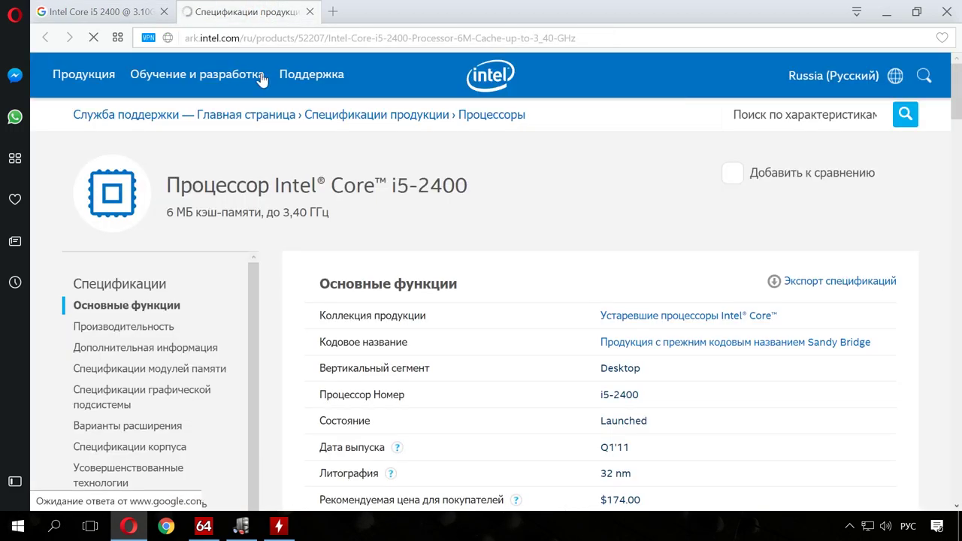
# Find TCASE in the package specifications, read its explanation, highlight its value and minimize the browser
pyautogui.scroll(-10, 910, 294)
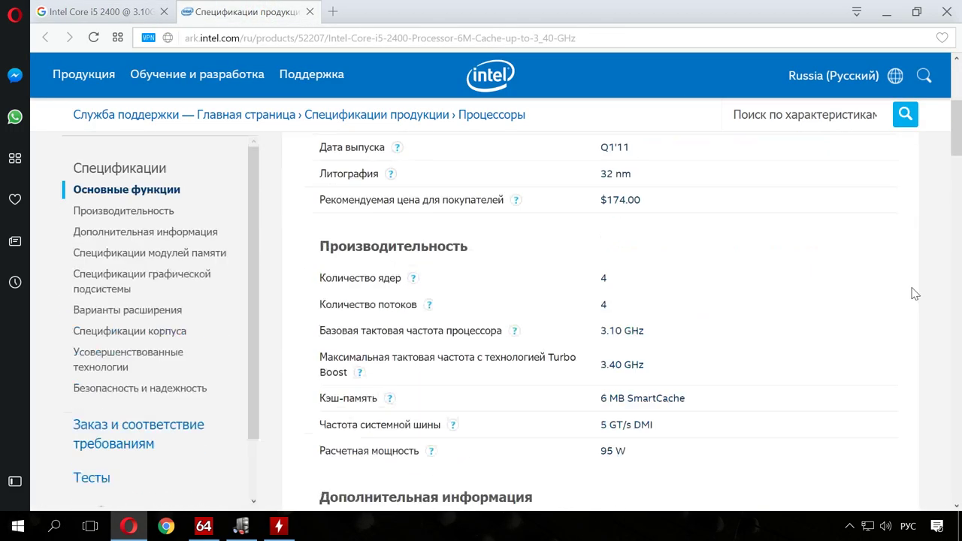
pyautogui.scroll(-4, 908, 290)
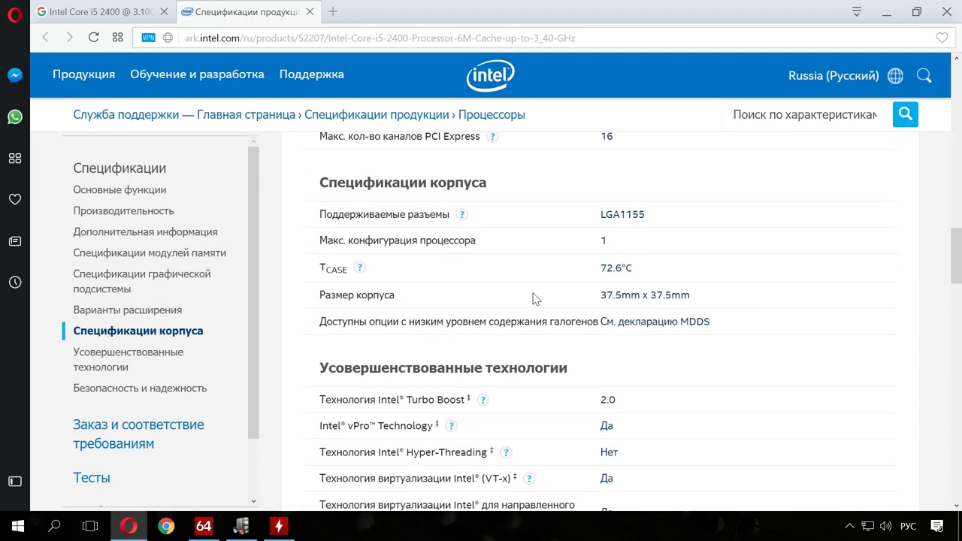
pyautogui.click(360, 269)
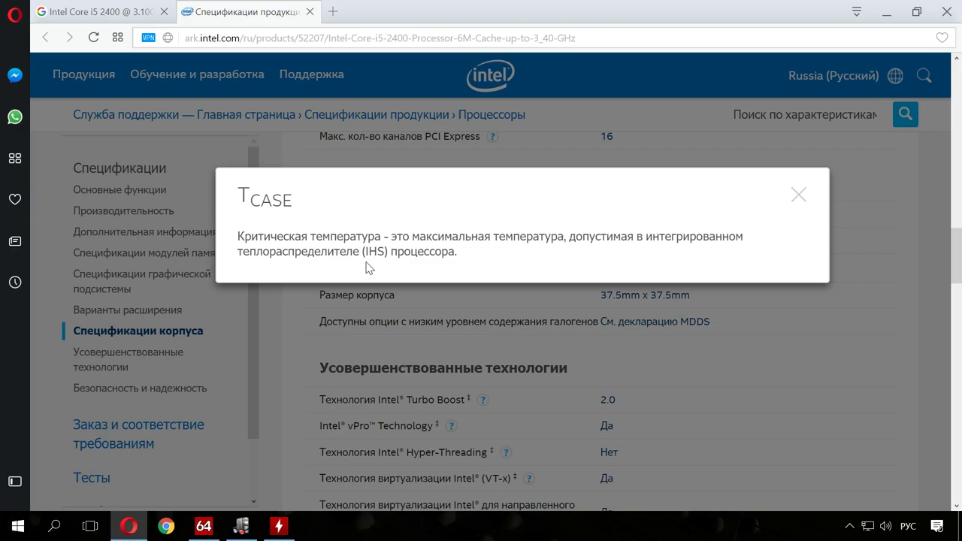
pyautogui.click(799, 195)
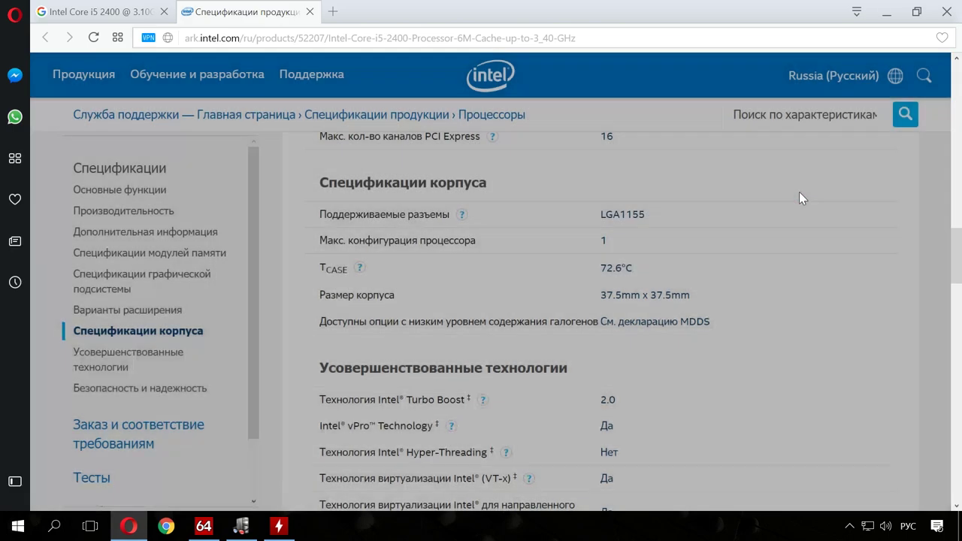
pyautogui.moveTo(598, 267); pyautogui.dragTo(655, 276)
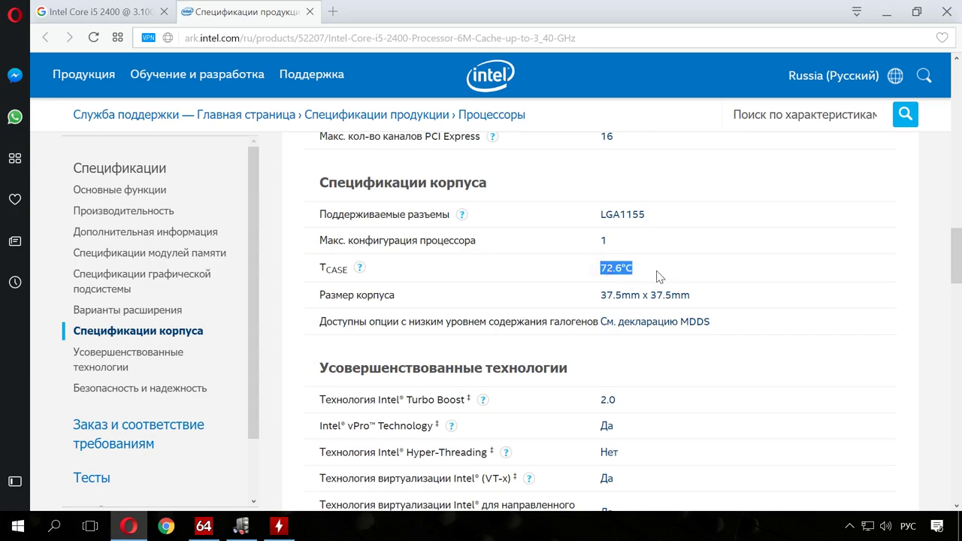
pyautogui.click(722, 270)
pyautogui.click(885, 12)
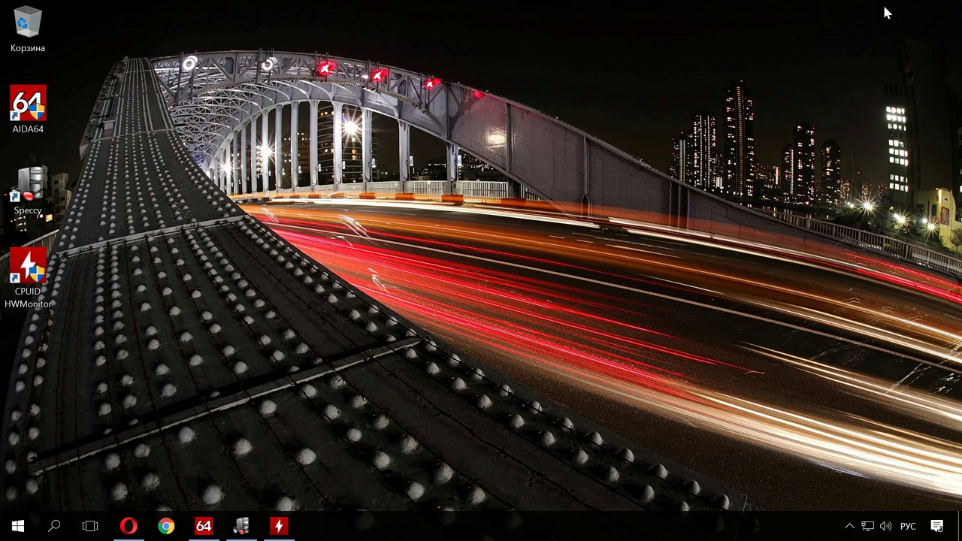